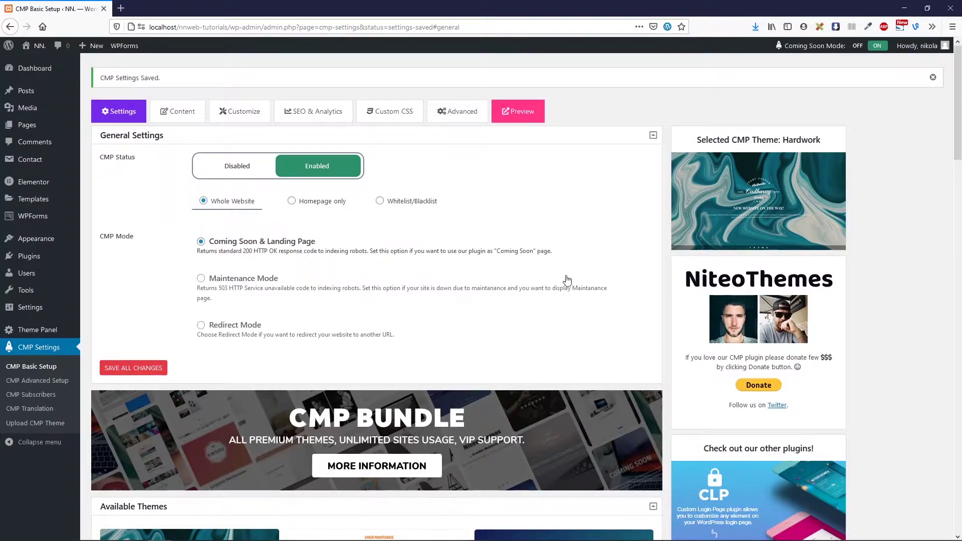
Activate the Countdown theme from the available CMP themes.
scroll(567, 279, down, 5)
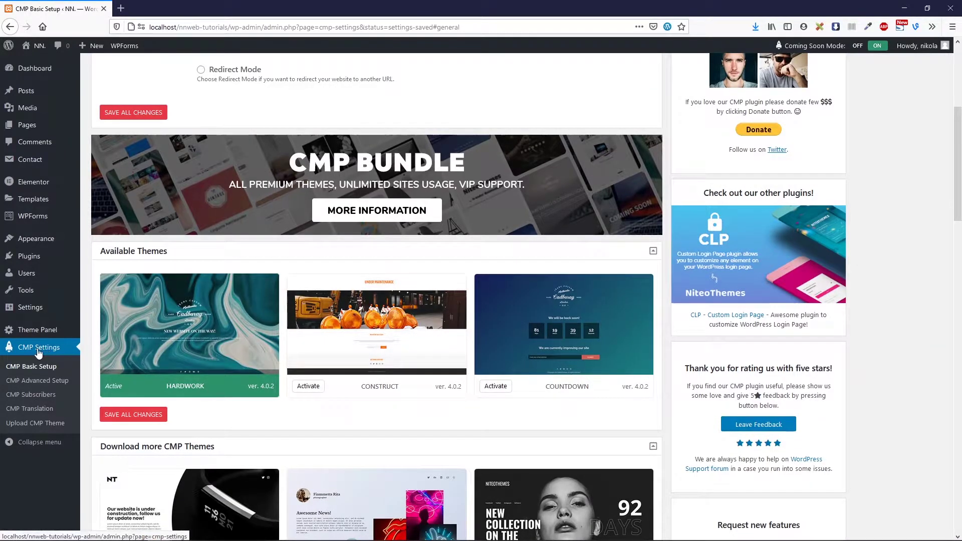
click(501, 392)
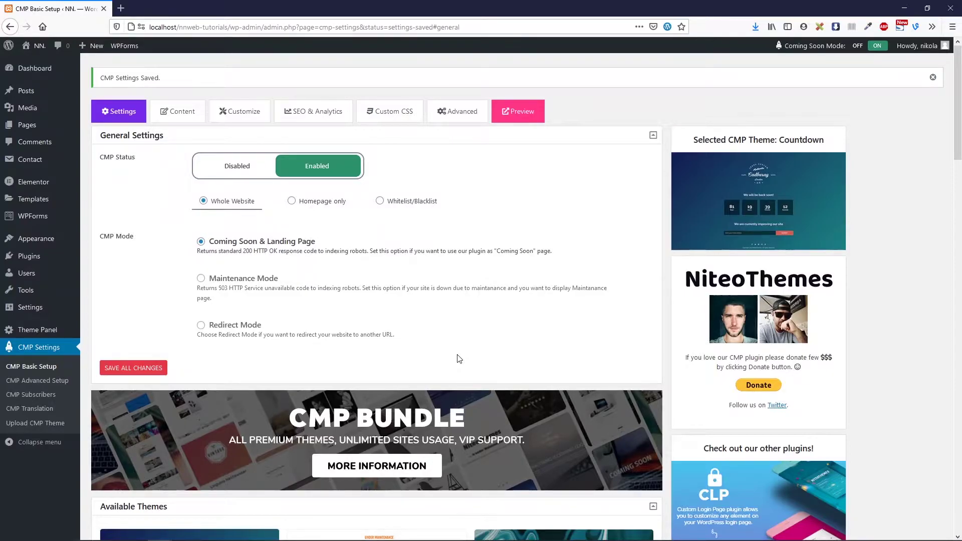
scroll(460, 359, down, 5)
scroll(315, 393, up, 5)
Review the CMP Content settings from Logo Setup down to the Countdown Timer Setup section.
click(180, 119)
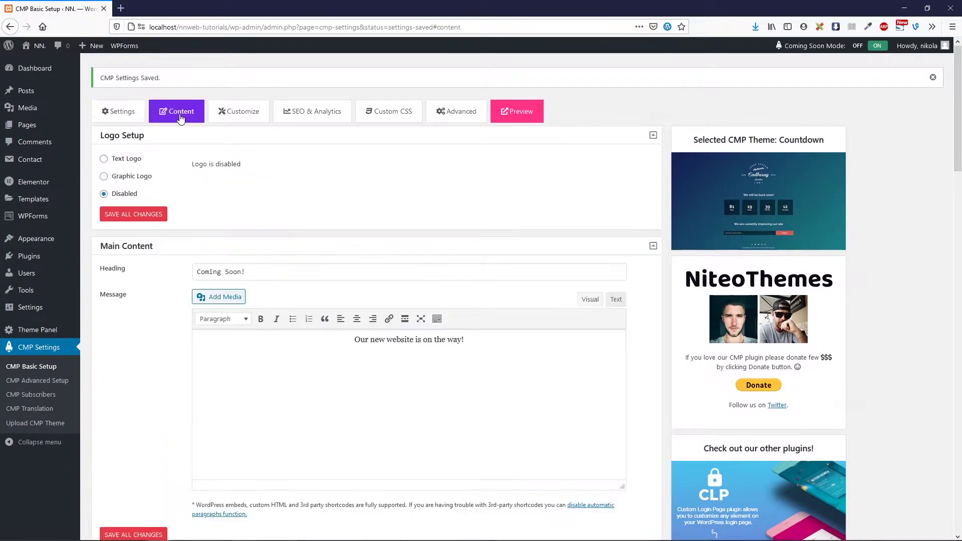
scroll(303, 326, down, 1)
scroll(303, 326, down, 3)
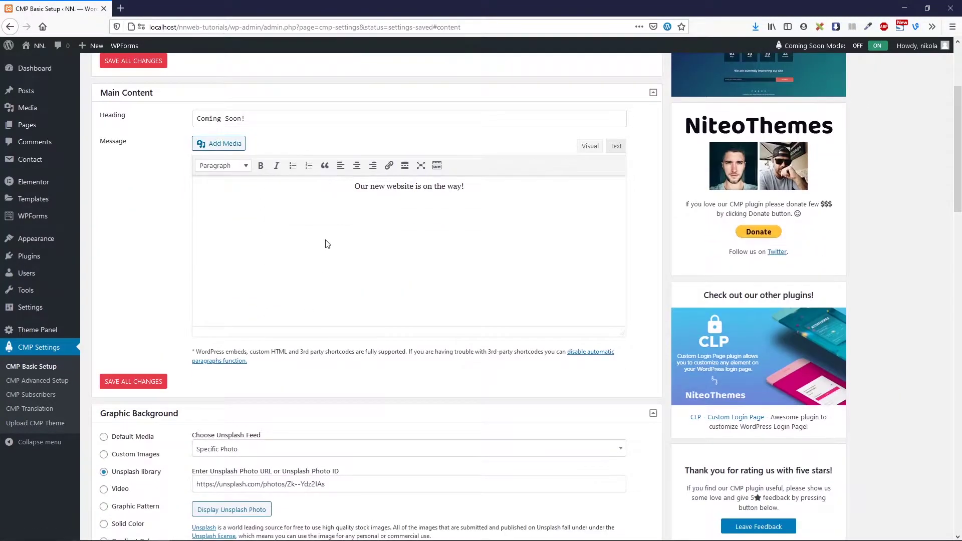
scroll(328, 350, down, 5)
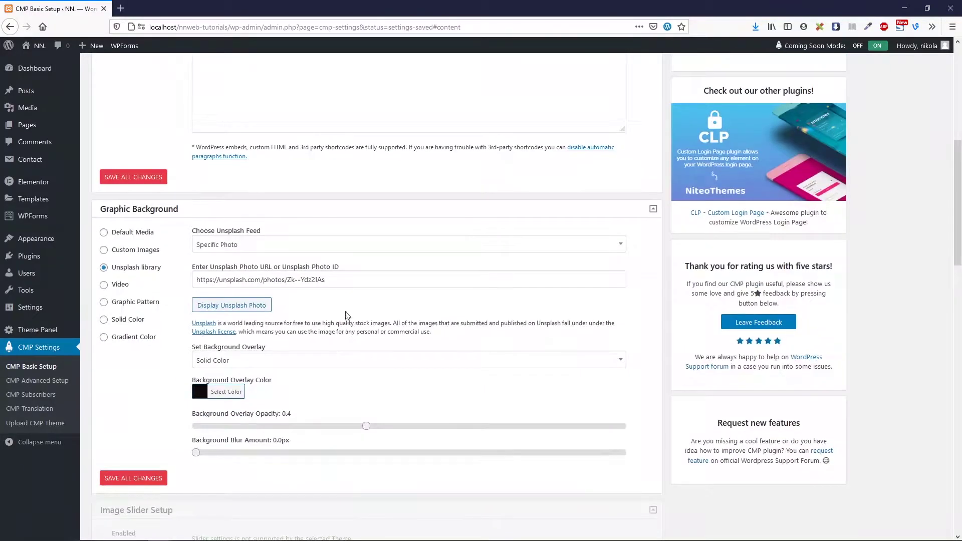
scroll(380, 270, down, 1)
scroll(380, 270, down, 1)
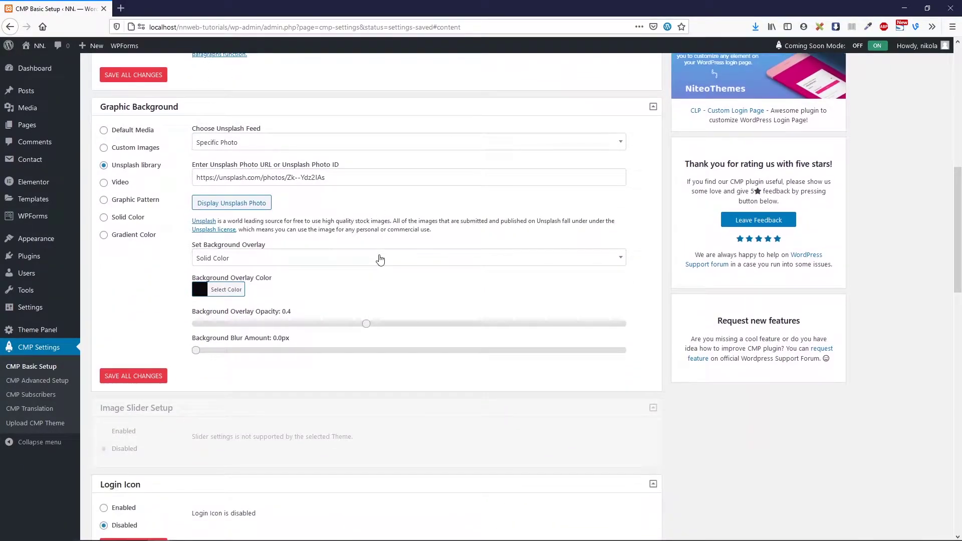
scroll(380, 258, down, 3)
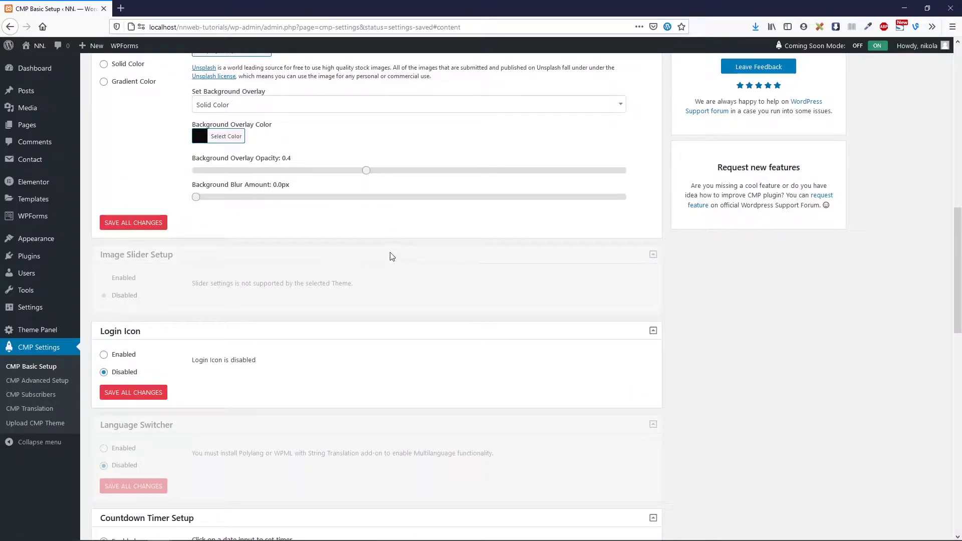
scroll(391, 256, down, 4)
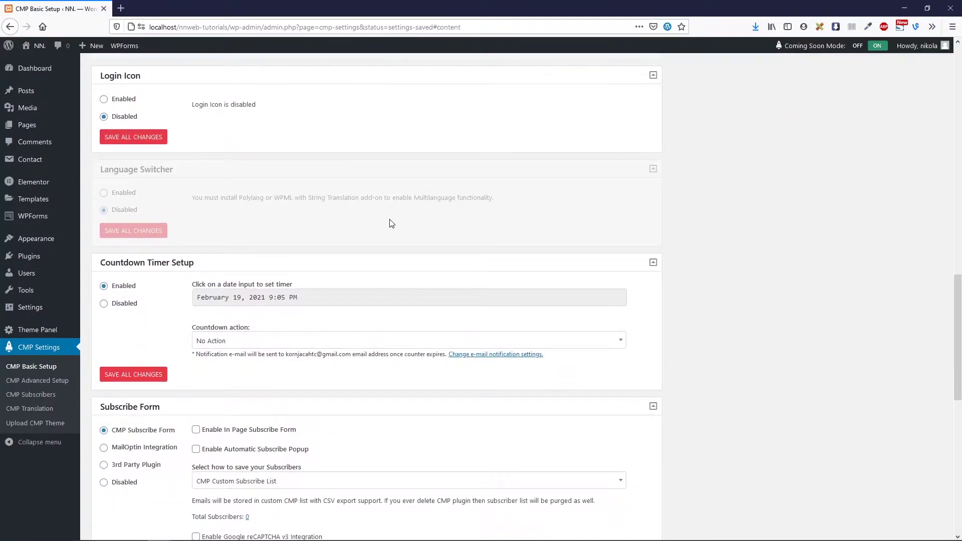
scroll(389, 224, down, 1)
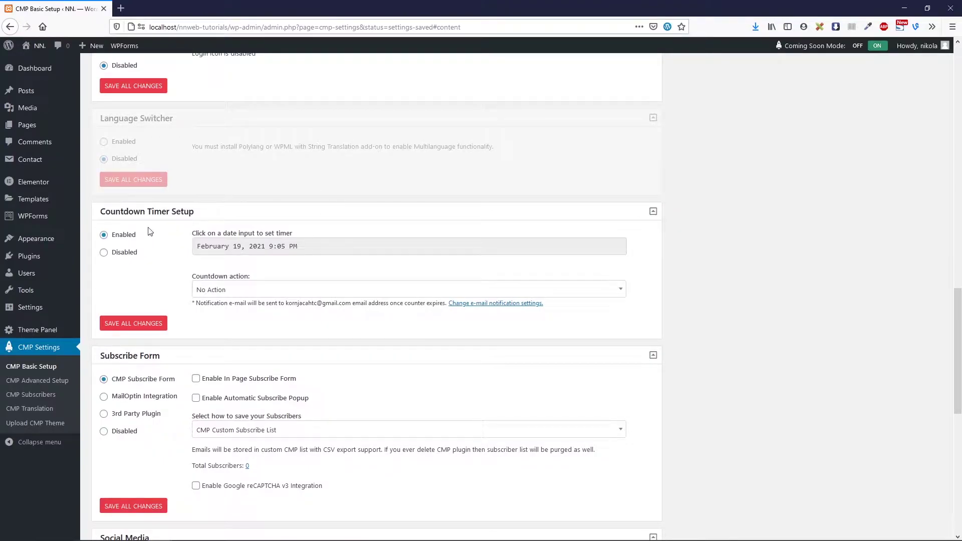
Set the countdown timer to February 18, 2021 9:10 PM.
click(258, 251)
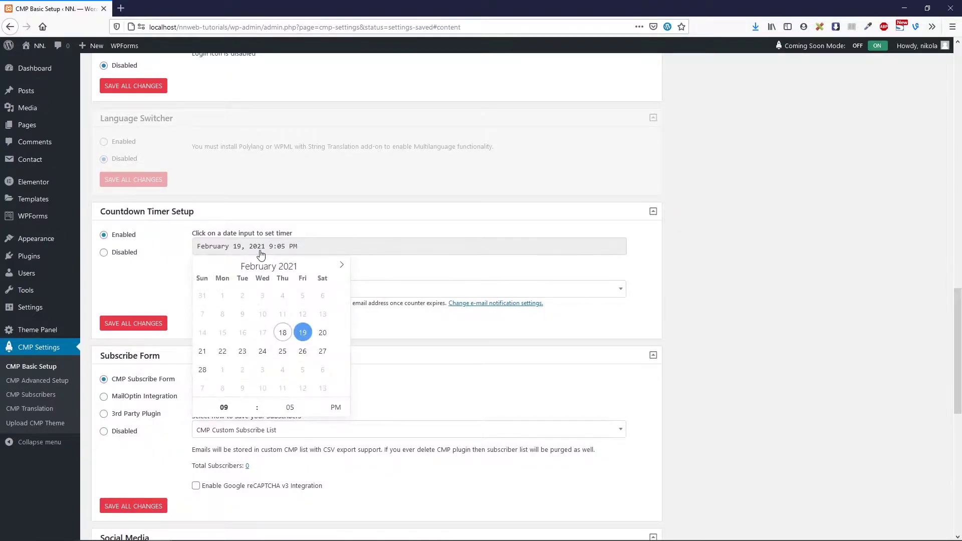
click(282, 334)
click(291, 408)
text(10)
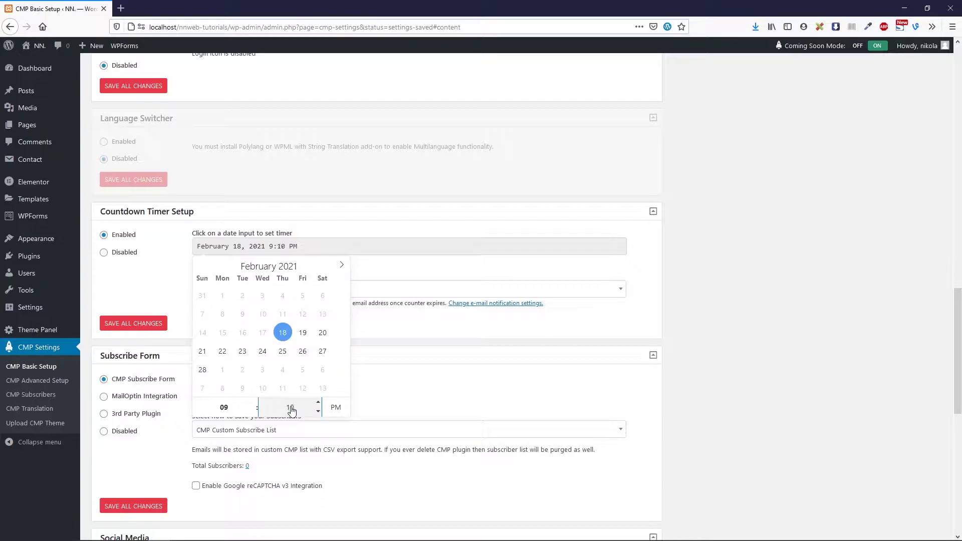
click(437, 234)
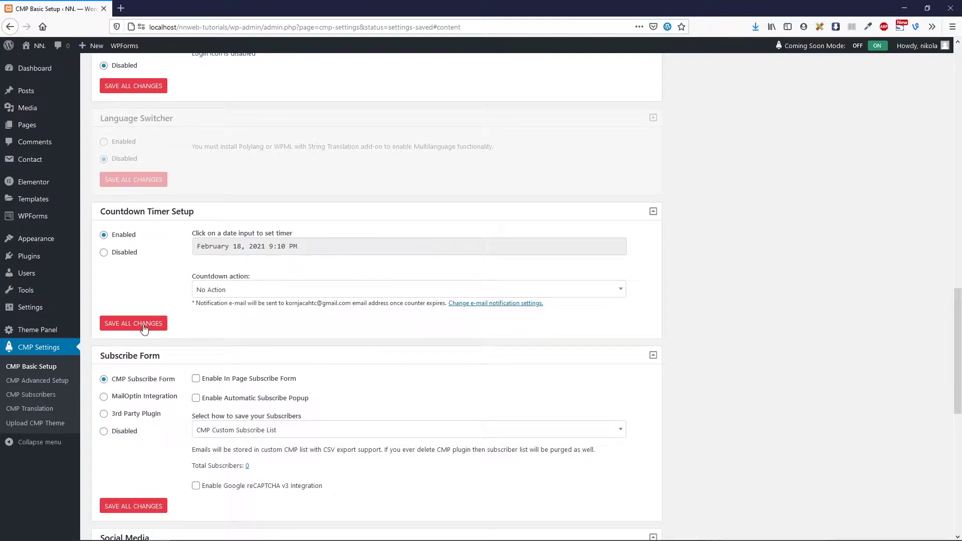
Set the countdown action to Hide Counter with the timer at 9:11 PM, and save the changes.
click(247, 294)
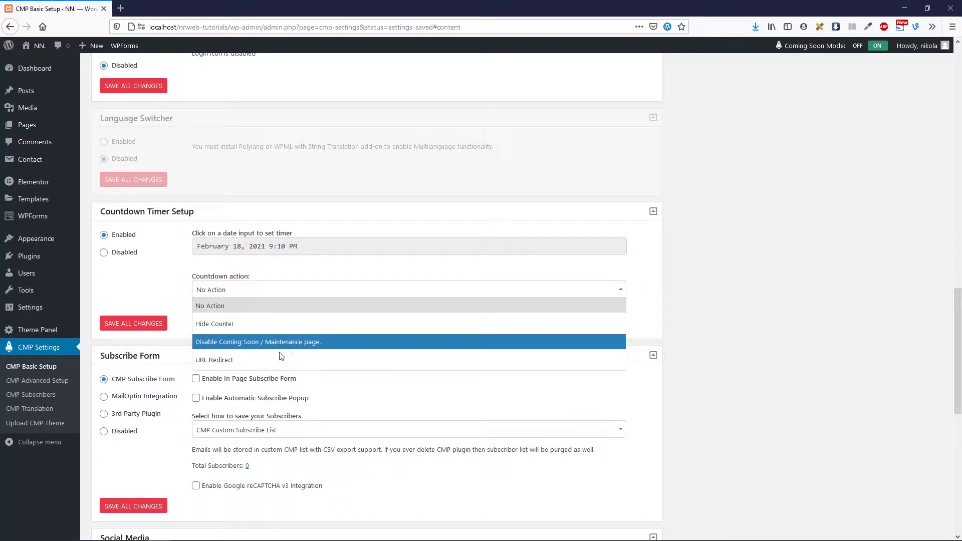
click(244, 324)
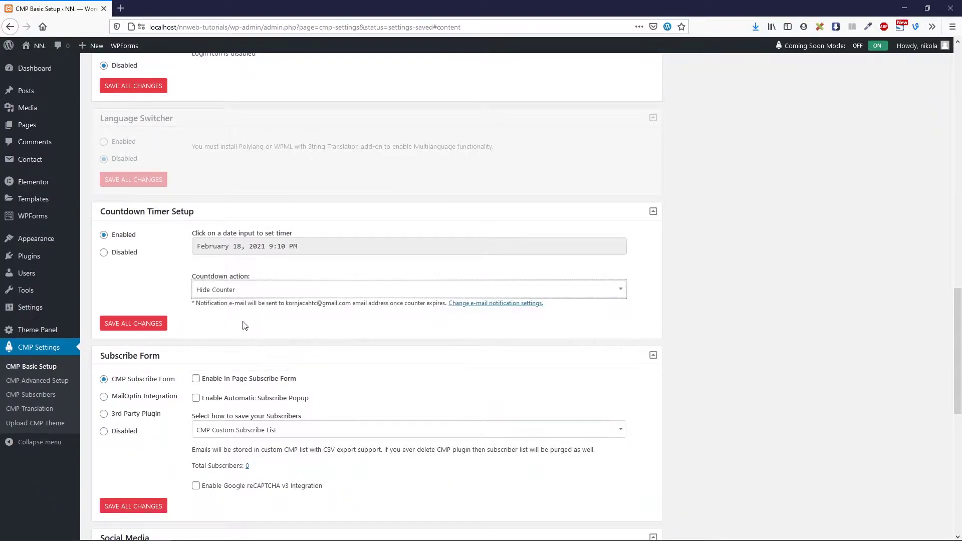
click(275, 252)
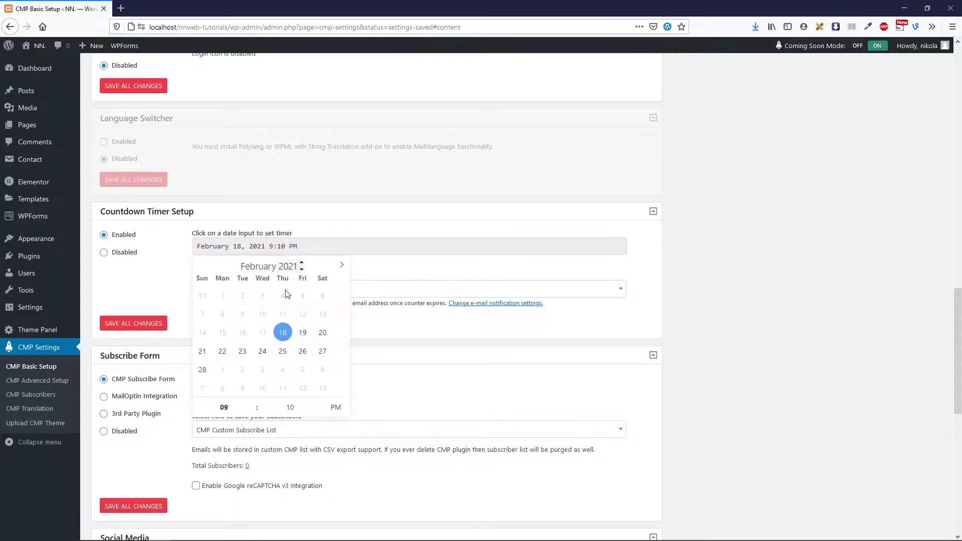
click(291, 414)
scroll(293, 409, up, 1)
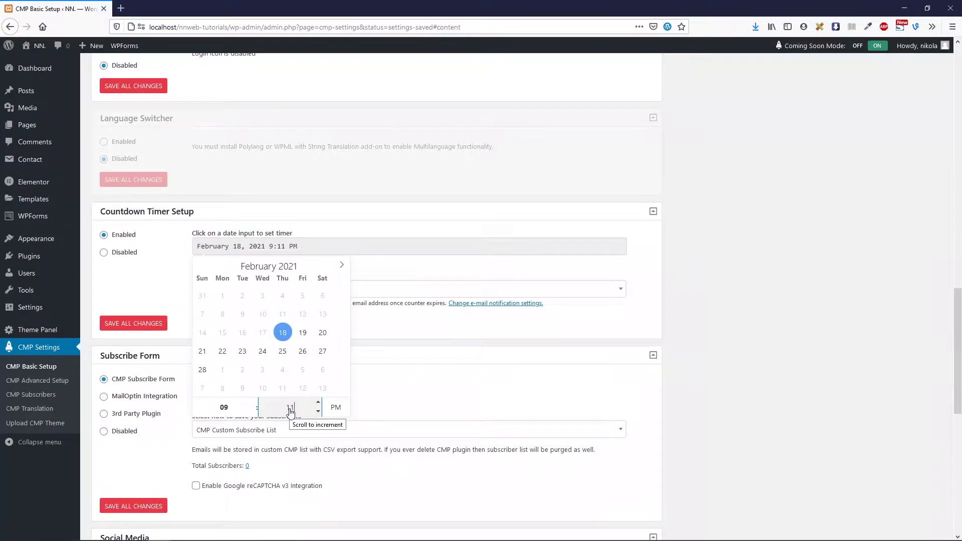
click(370, 218)
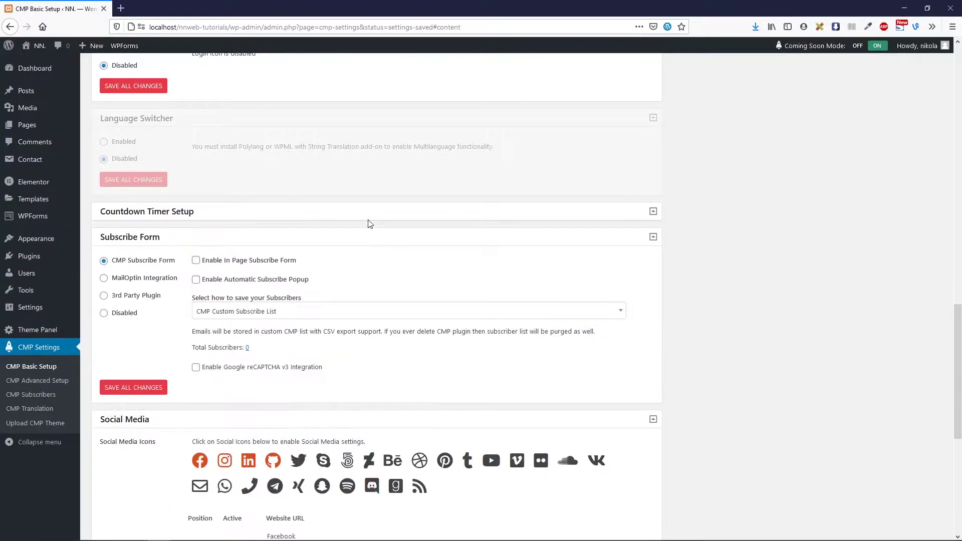
click(189, 213)
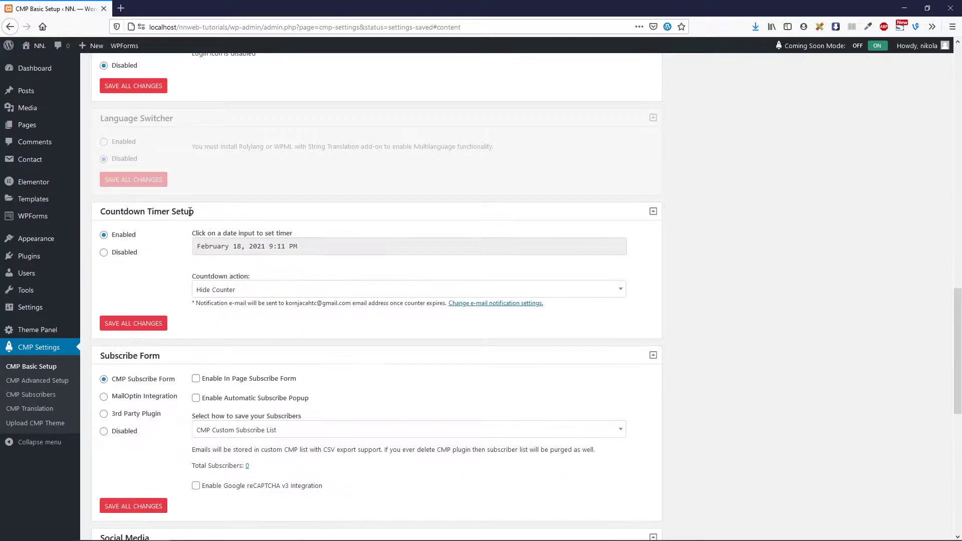
click(146, 323)
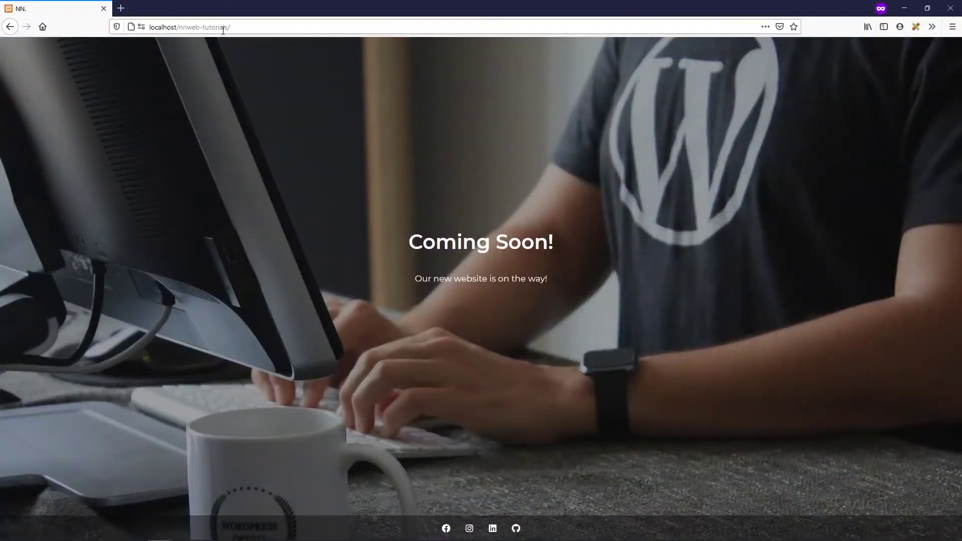
Load localhost/nnweb-tutorials/ in the private browser window and reload it once the timer expires to check the Hide Counter action.
click(223, 28)
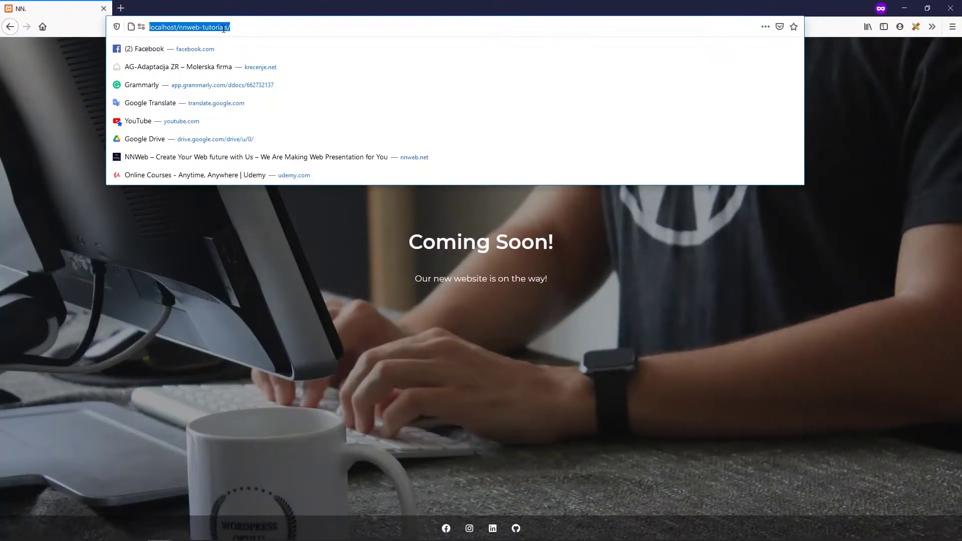
key(Return)
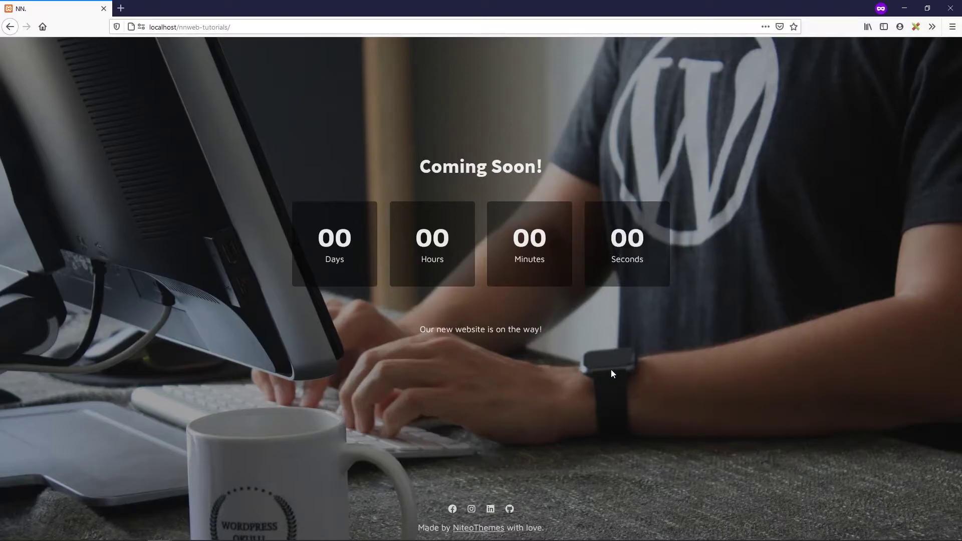
click(359, 25)
key(Return)
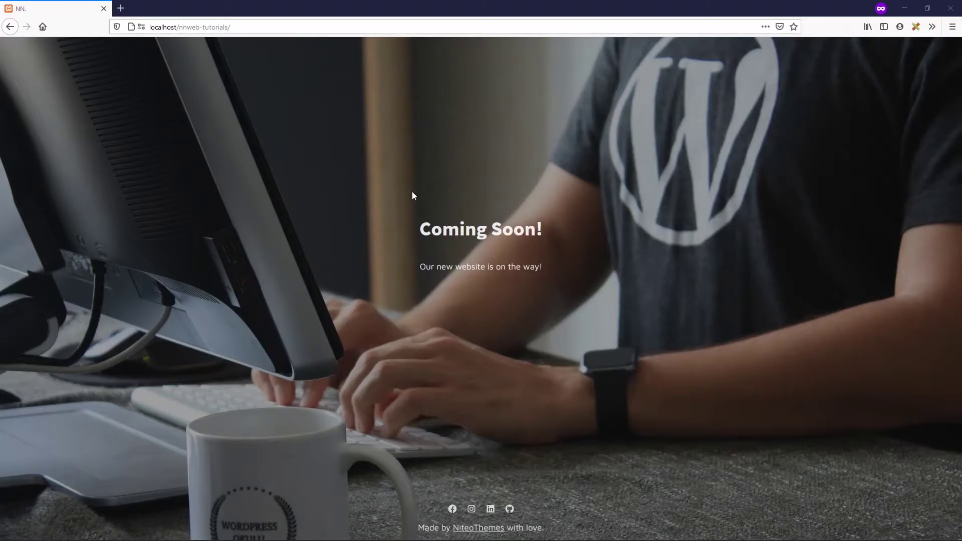
Back in the CMP settings, set the countdown action to Disable Coming Soon / Maintenance page with the timer at 9:12 PM, and save.
key(alt+Tab)
scroll(266, 363, down, 3)
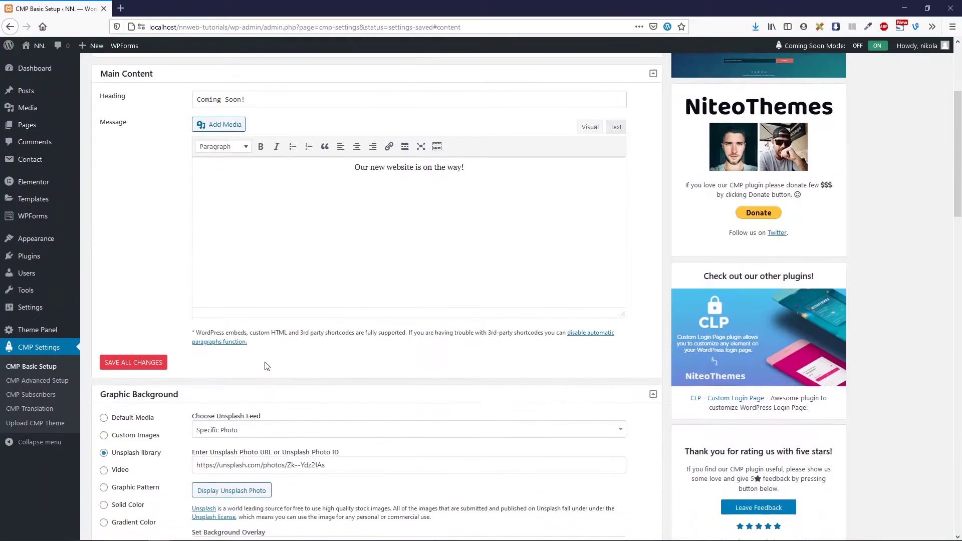
scroll(266, 366, down, 15)
click(266, 290)
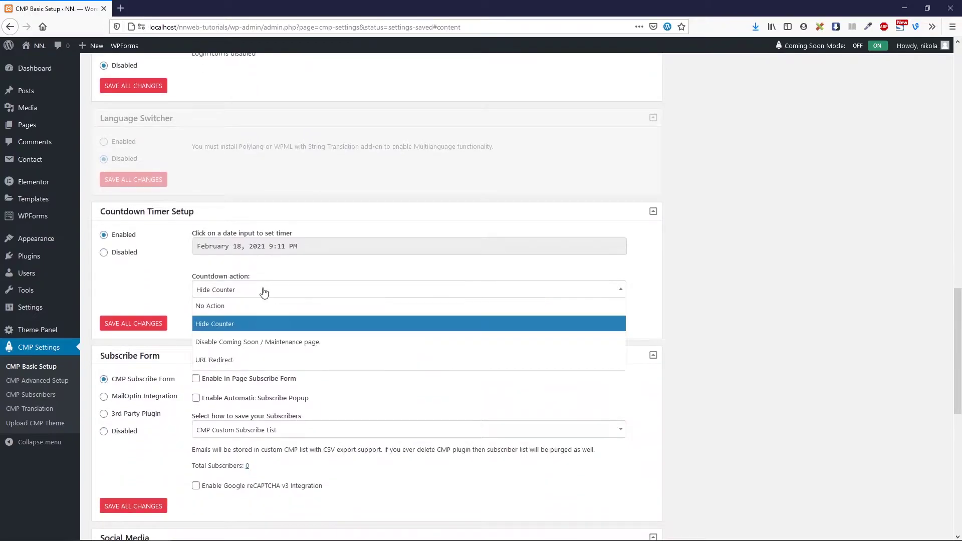
click(269, 342)
click(282, 253)
click(289, 409)
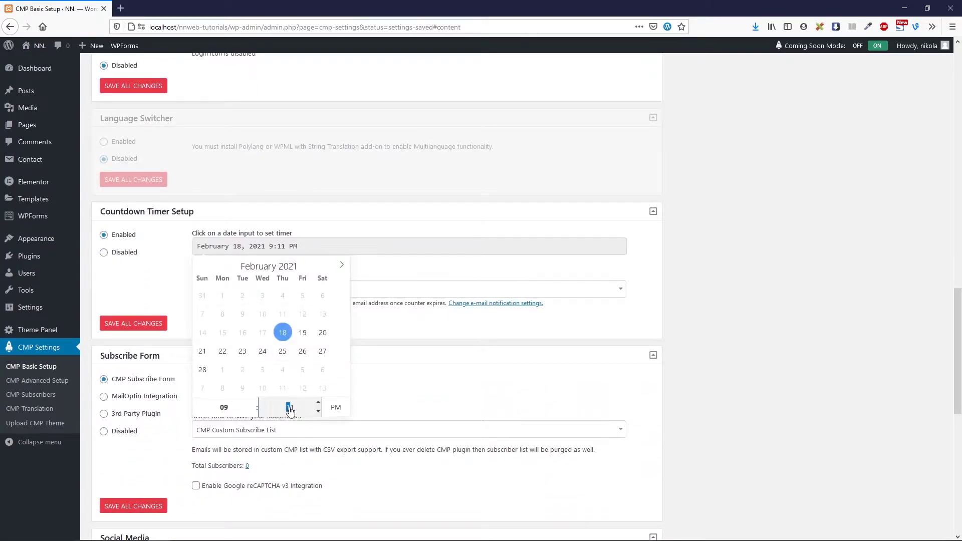
click(291, 411)
click(290, 409)
scroll(290, 408, up, 1)
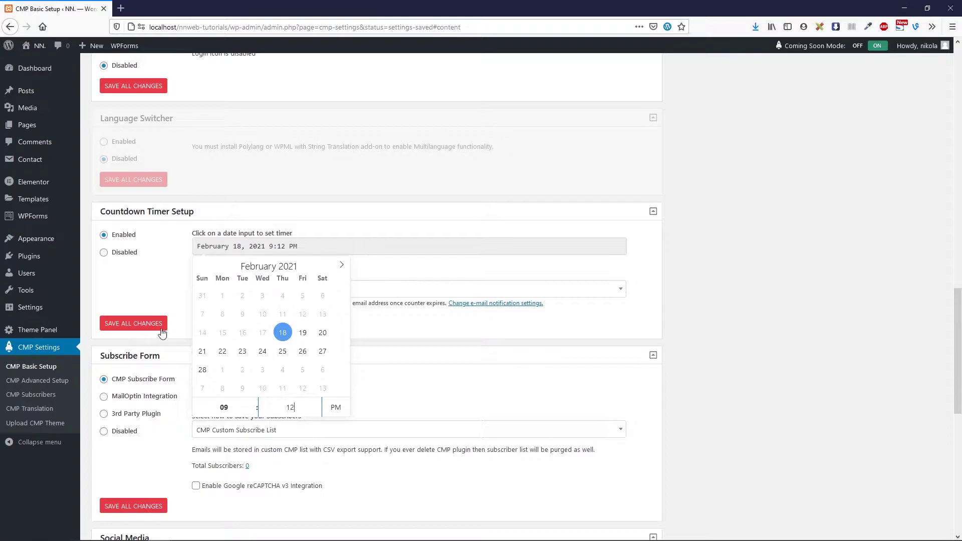
click(155, 303)
click(149, 327)
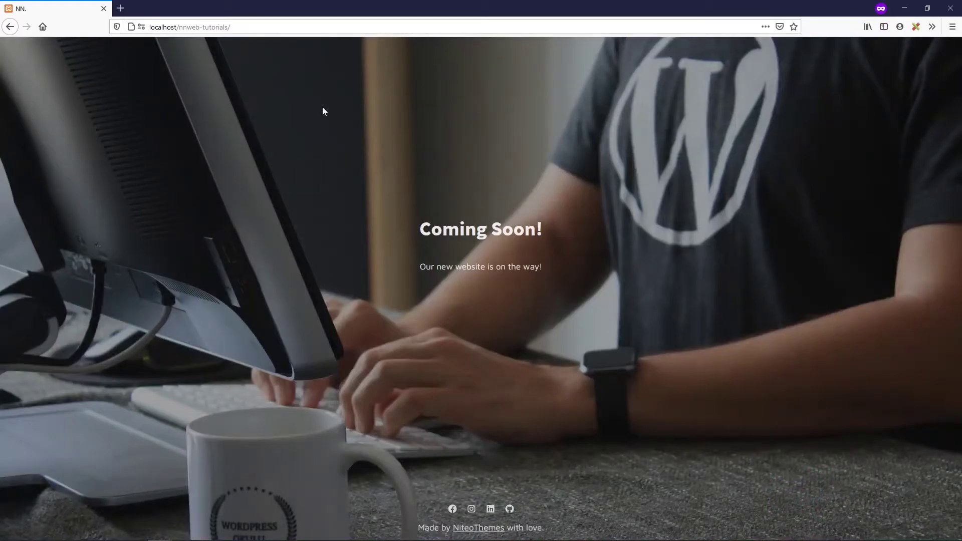
Reload the site in the private window before and after the timer expires to check that the coming soon page gets disabled.
click(314, 26)
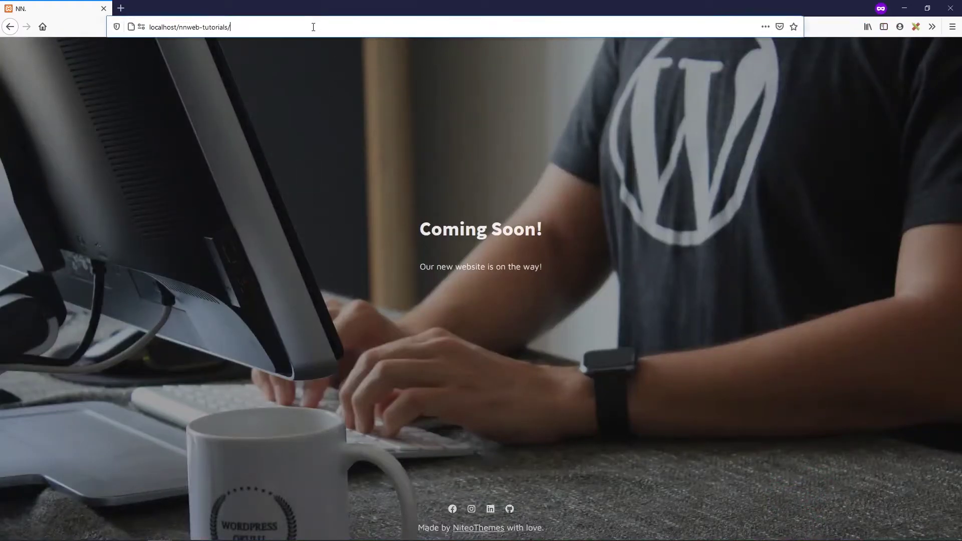
key(Return)
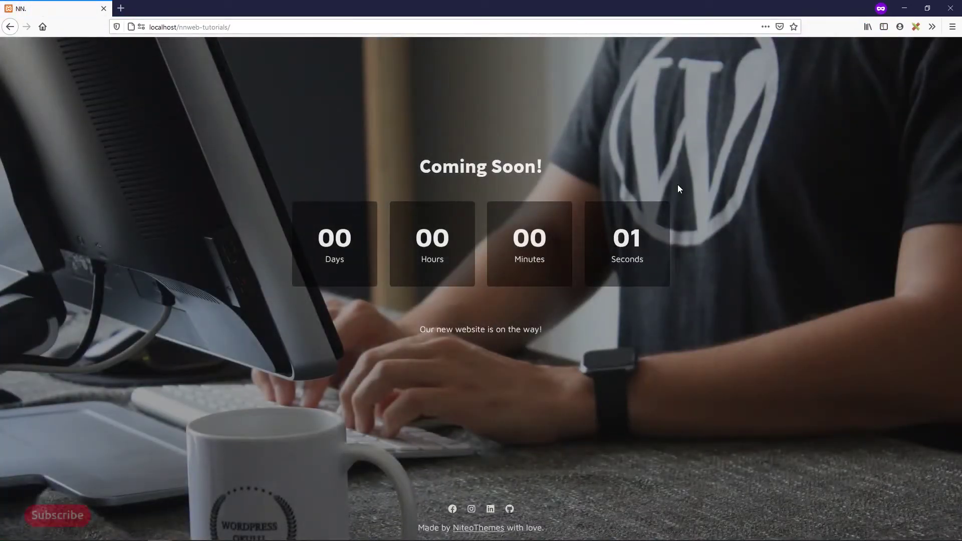
click(288, 26)
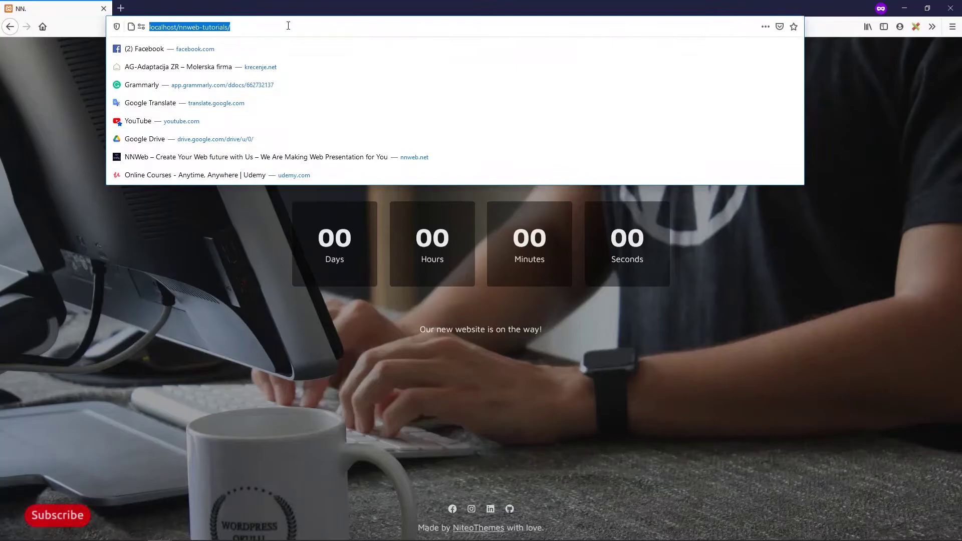
key(Return)
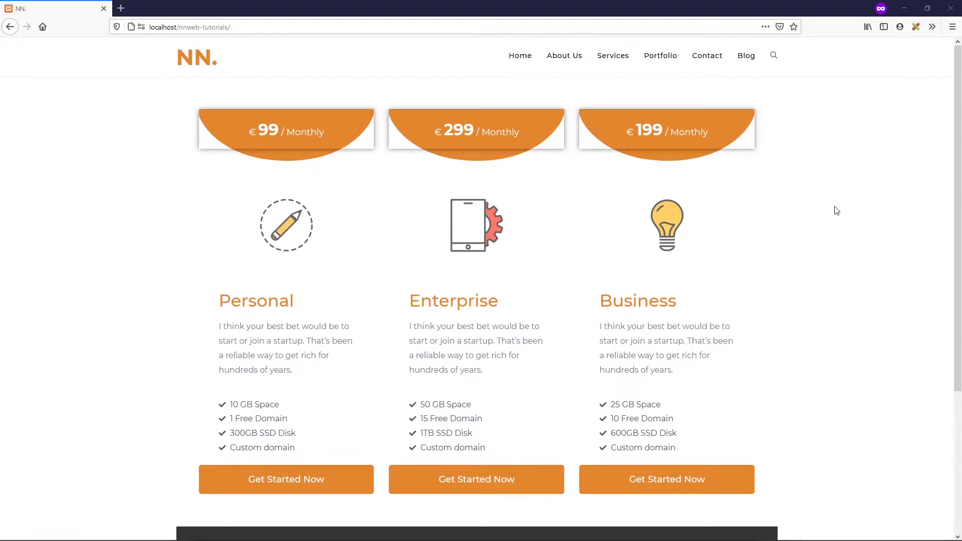
Return to the CMP settings and set the countdown timer's date to February 19, 2021.
key(alt+Tab)
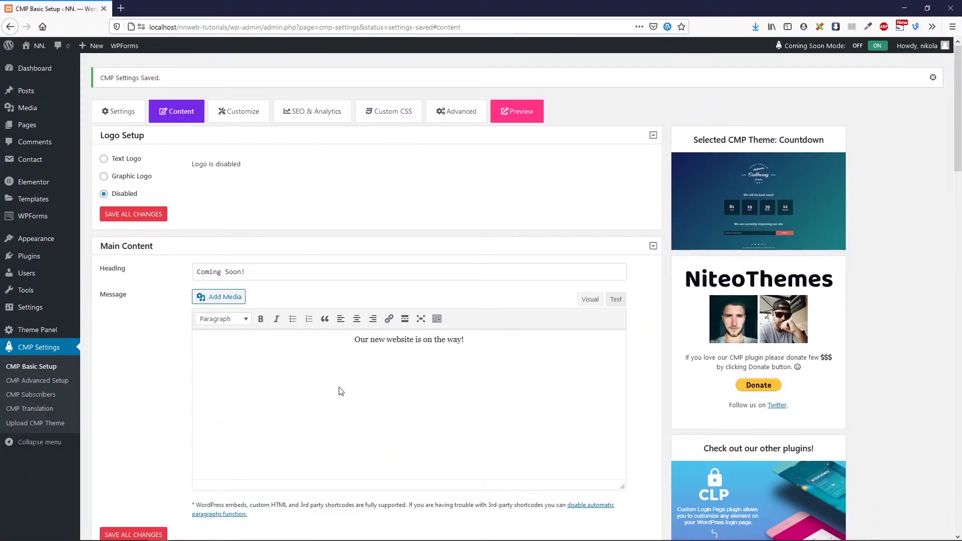
scroll(314, 385, down, 12)
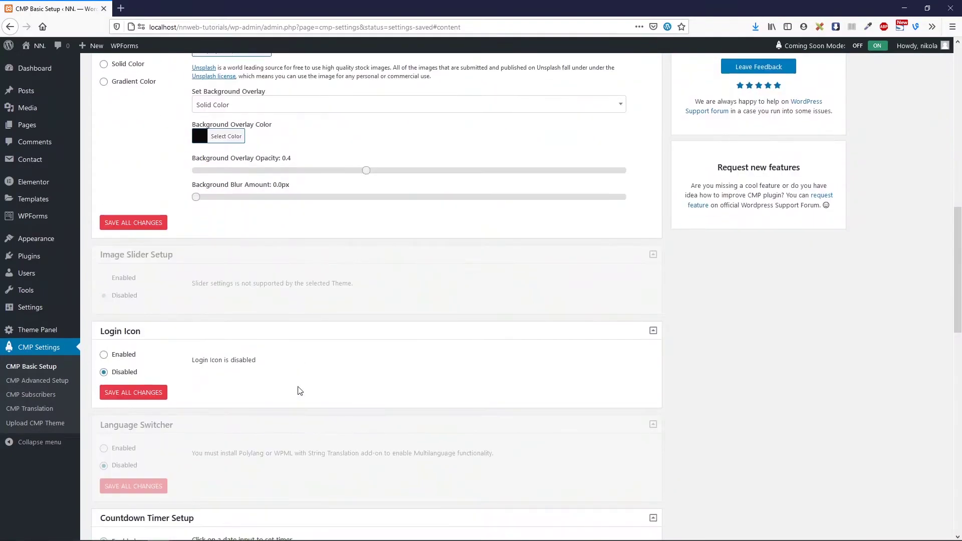
scroll(300, 391, down, 5)
click(280, 297)
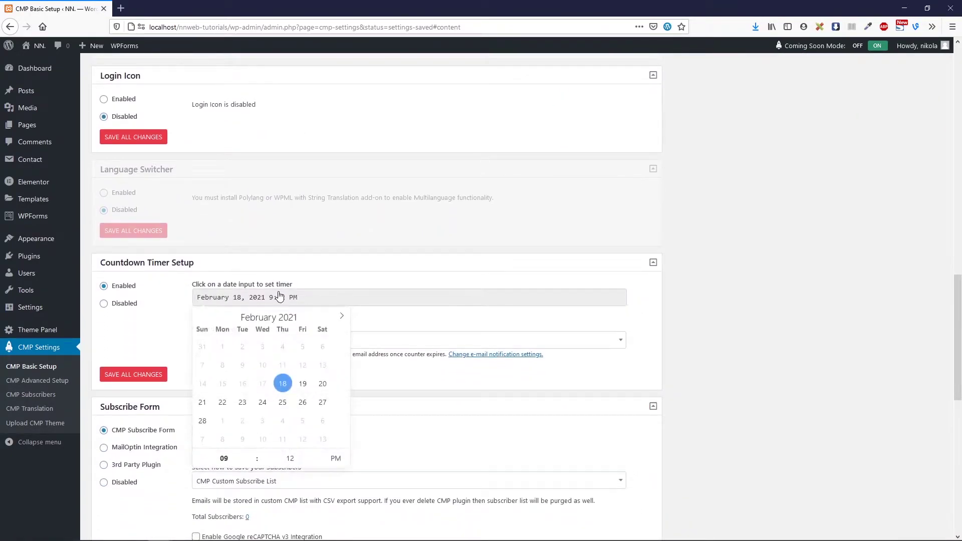
click(303, 384)
click(324, 277)
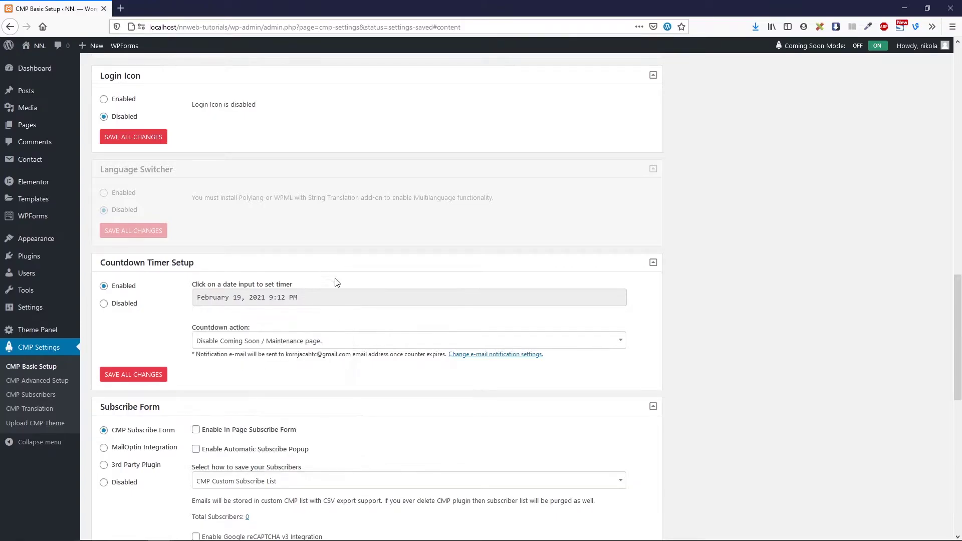
Set the Subscribe Form to Disabled in the CMP content settings.
scroll(359, 387, down, 2)
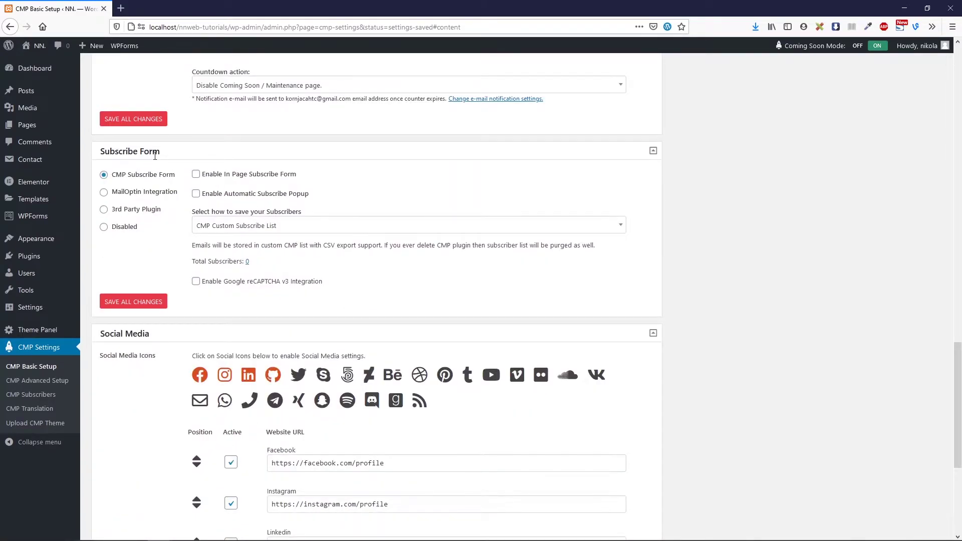
click(124, 228)
scroll(195, 253, down, 4)
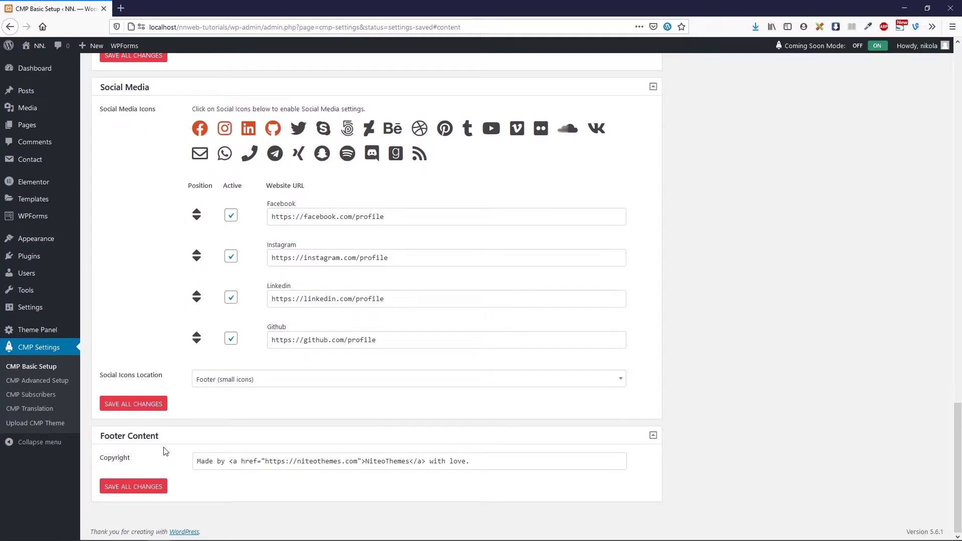
drag(298, 462, 358, 460)
text(nnweb.net)
drag(354, 464, 393, 463)
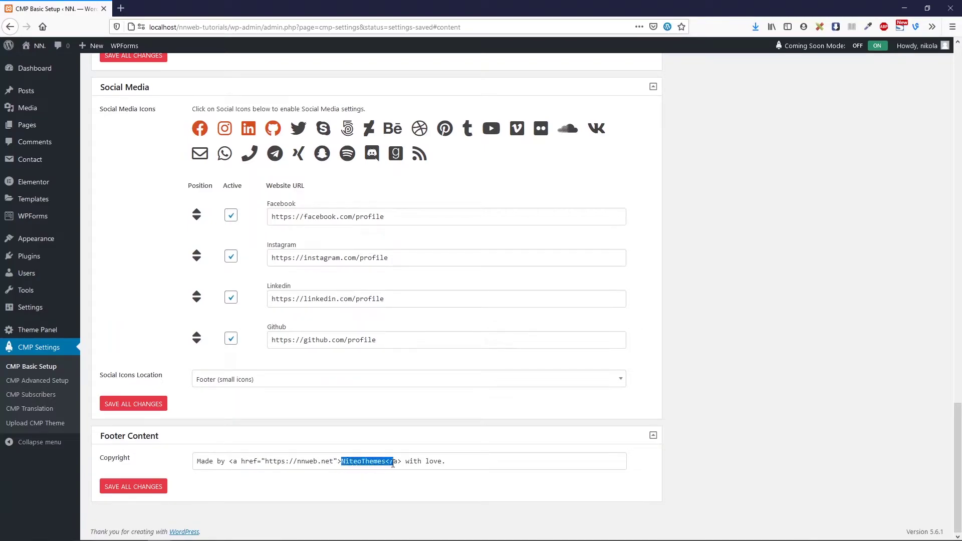
text(NNWe)
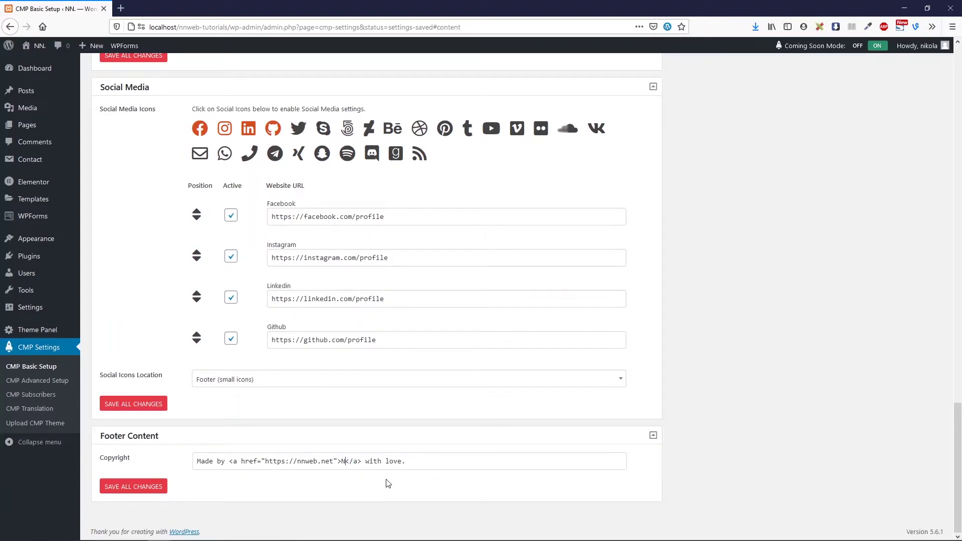
text(b)
click(135, 491)
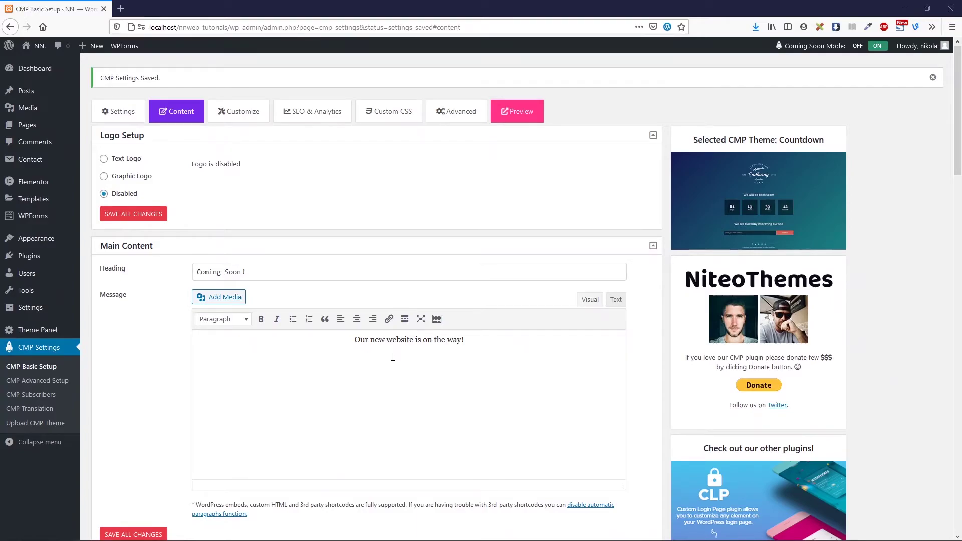
Switch to the private browser window and reload localhost/nnweb-tutorials/ to check the coming soon page with its footer.
key(alt+Tab)
click(301, 27)
key(Return)
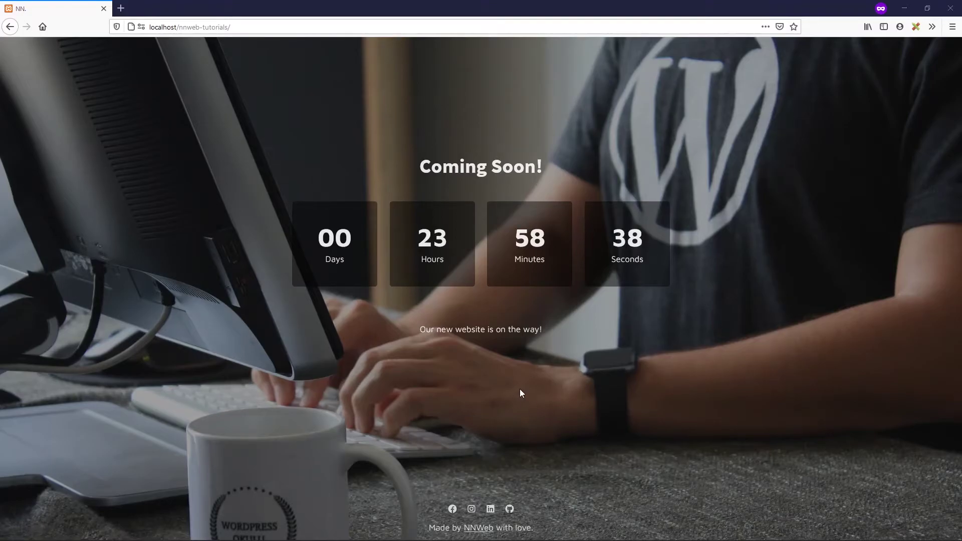
Switch back to the WordPress admin window and open the general CMP settings.
key(alt+Tab)
scroll(531, 406, down, 10)
scroll(533, 408, down, 15)
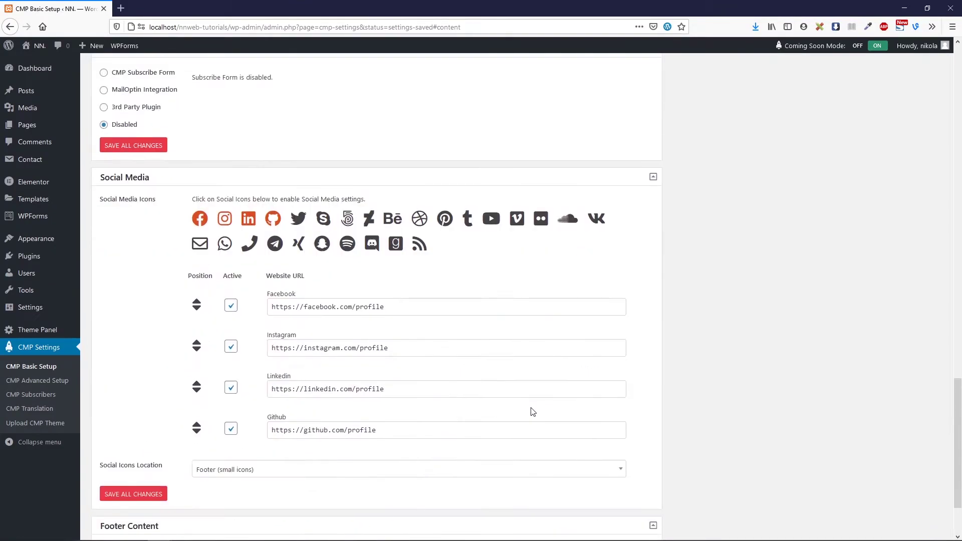
scroll(533, 412, up, 20)
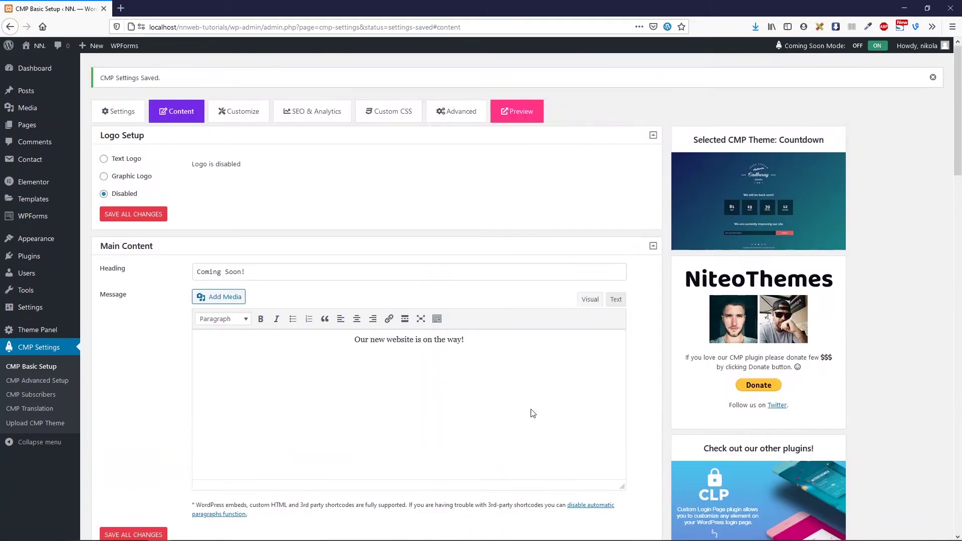
click(46, 351)
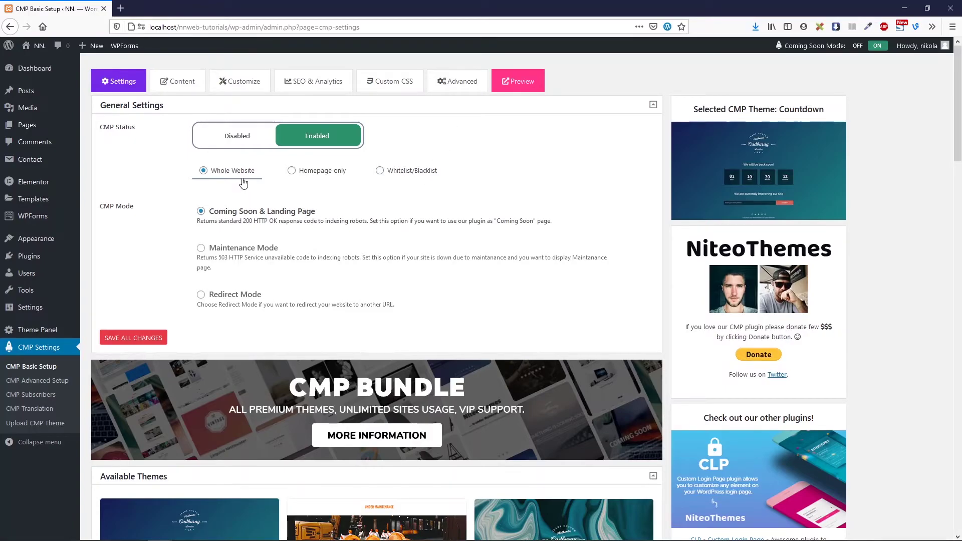
Try the Homepage only scope for the CMP status and set it back to Whole Website.
click(329, 175)
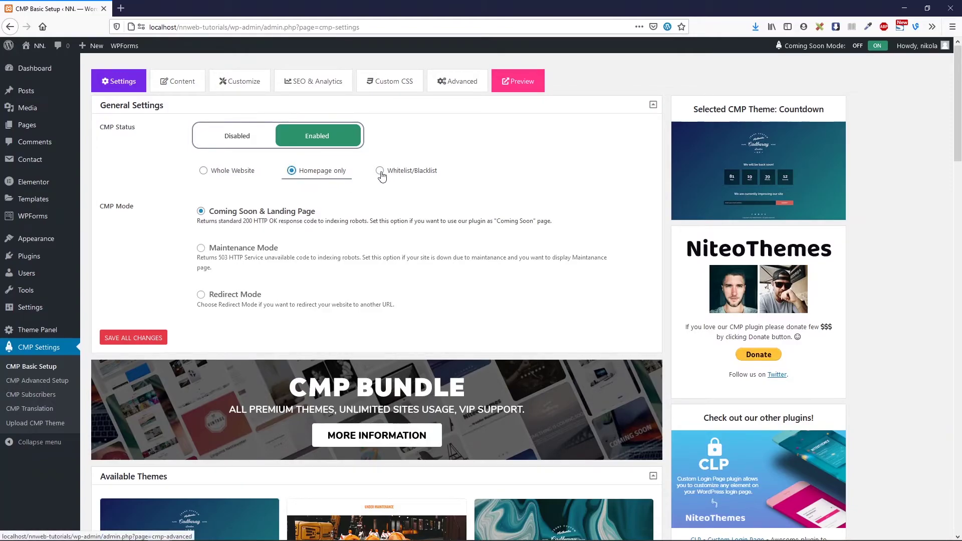
click(247, 177)
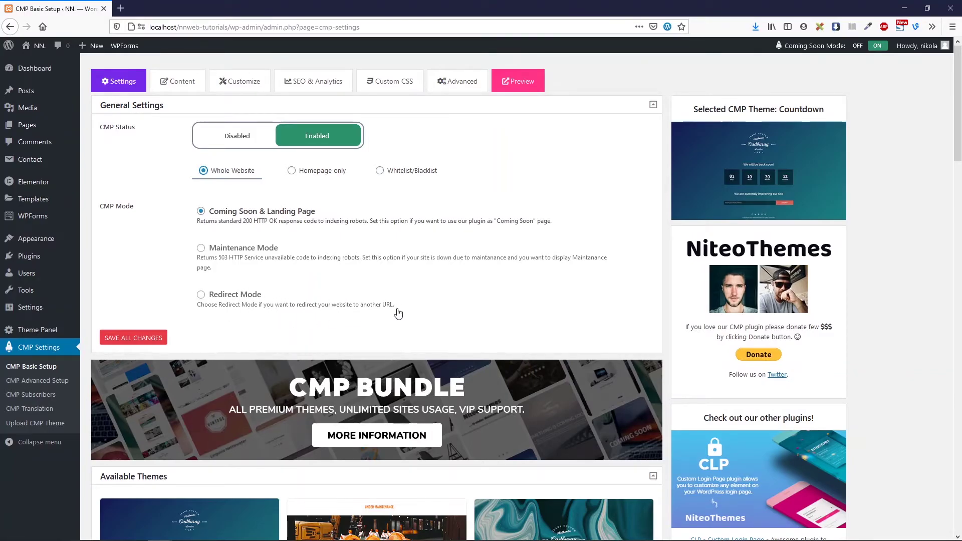
Activate the Construct theme from the available CMP themes.
scroll(397, 310, down, 5)
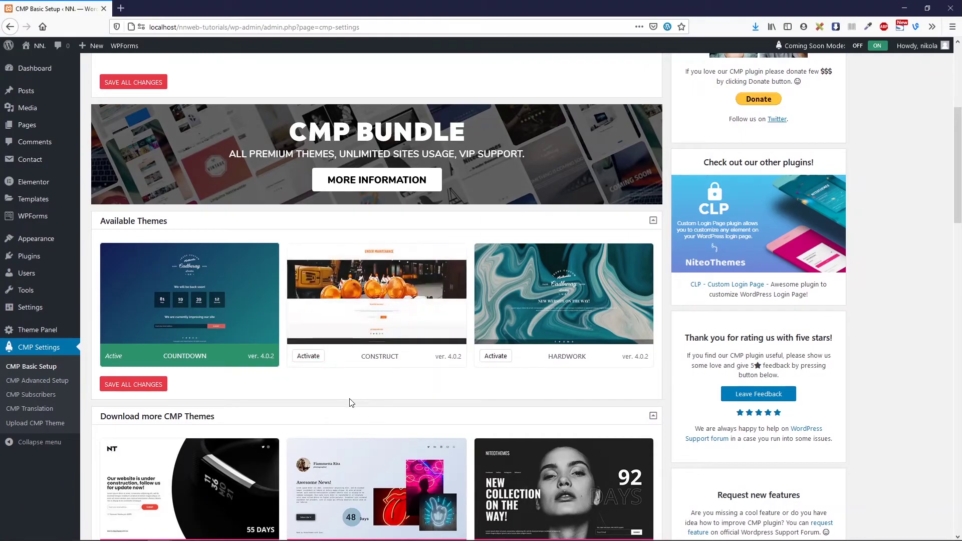
click(317, 358)
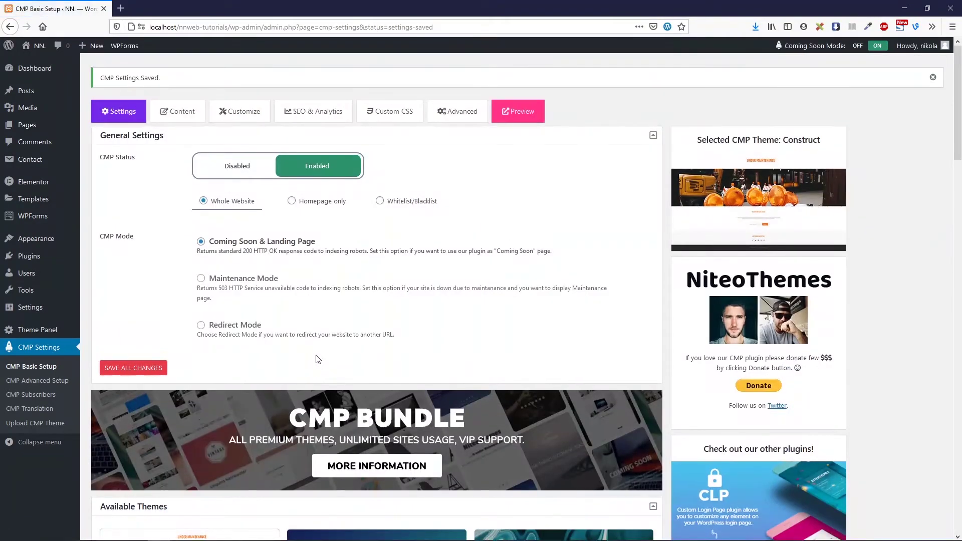
scroll(318, 282, down, 3)
scroll(254, 206, up, 3)
Look through the content settings for the Construct theme, from Logo Setup down to Footer Content.
click(181, 112)
scroll(279, 269, down, 5)
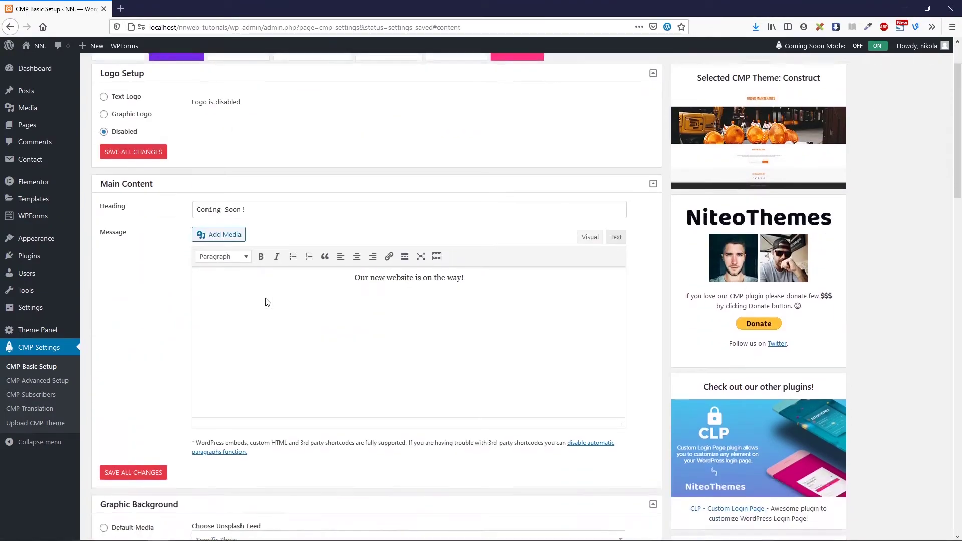
scroll(280, 269, down, 8)
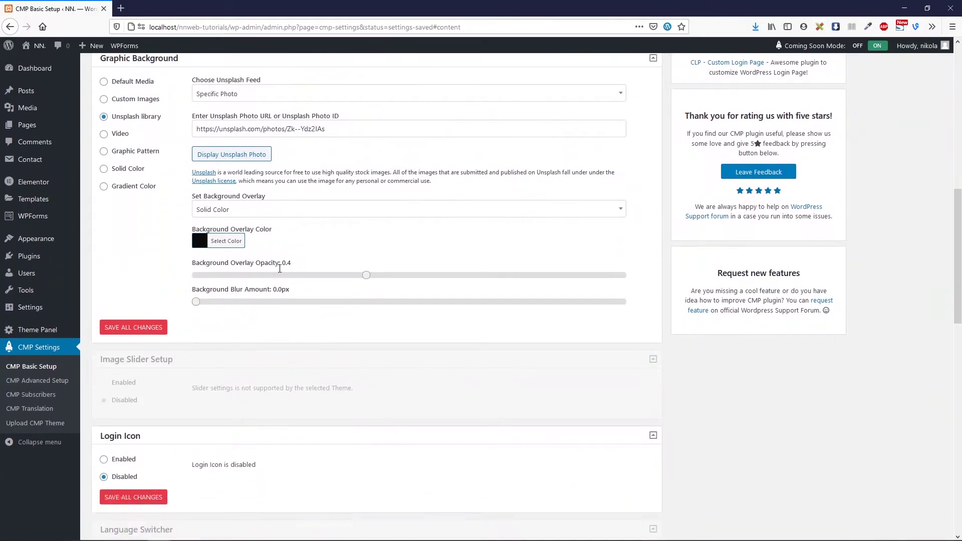
scroll(279, 270, down, 3)
scroll(240, 250, down, 4)
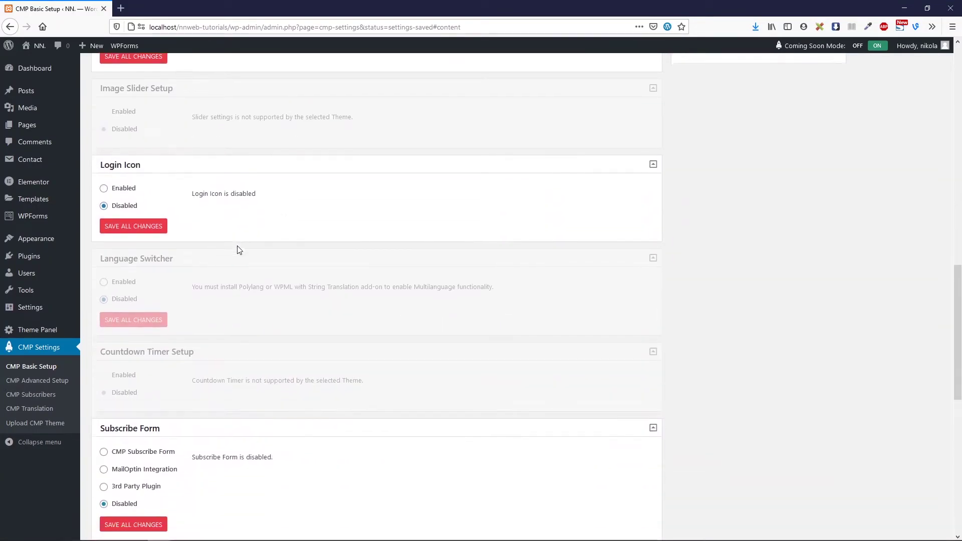
scroll(240, 251, down, 5)
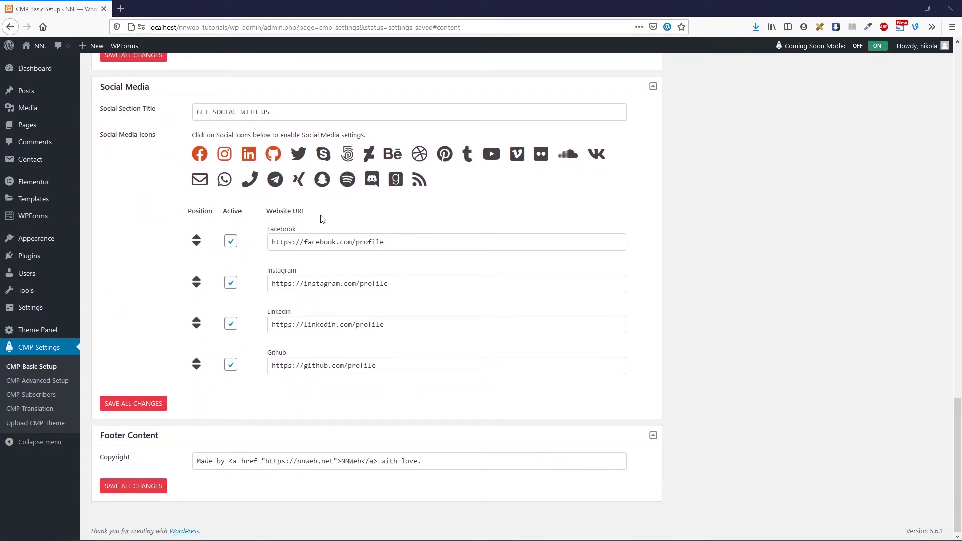
Reload localhost/nnweb-tutorials/ in the private browser window and examine the Construct coming soon page from header to footer.
key(alt+Tab)
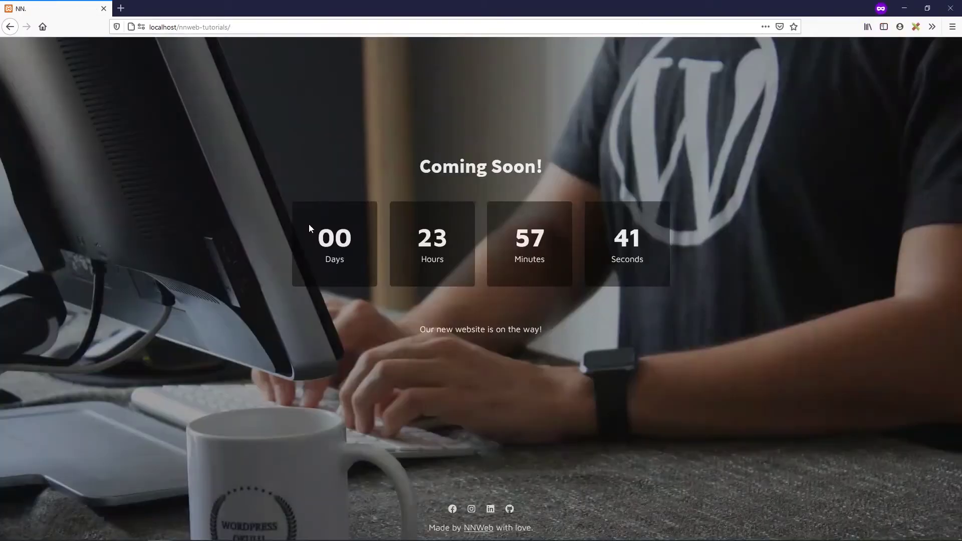
click(189, 28)
key(Return)
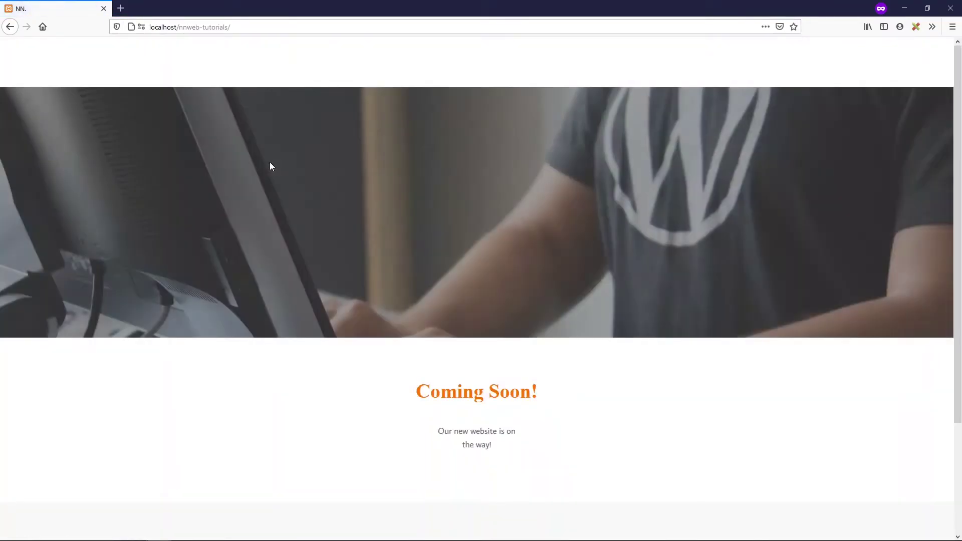
scroll(325, 223, down, 3)
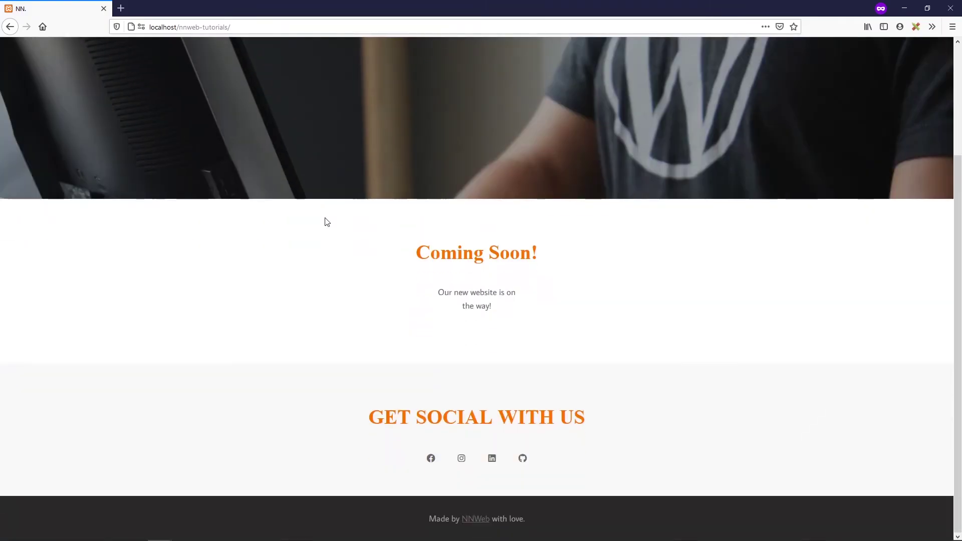
scroll(325, 222, up, 1)
scroll(325, 222, down, 1)
scroll(414, 114, up, 3)
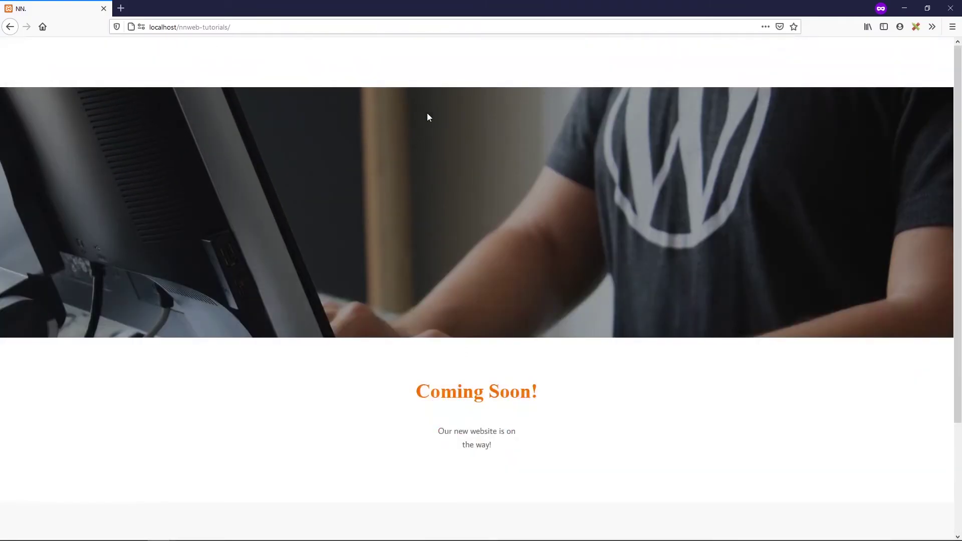
scroll(377, 182, down, 3)
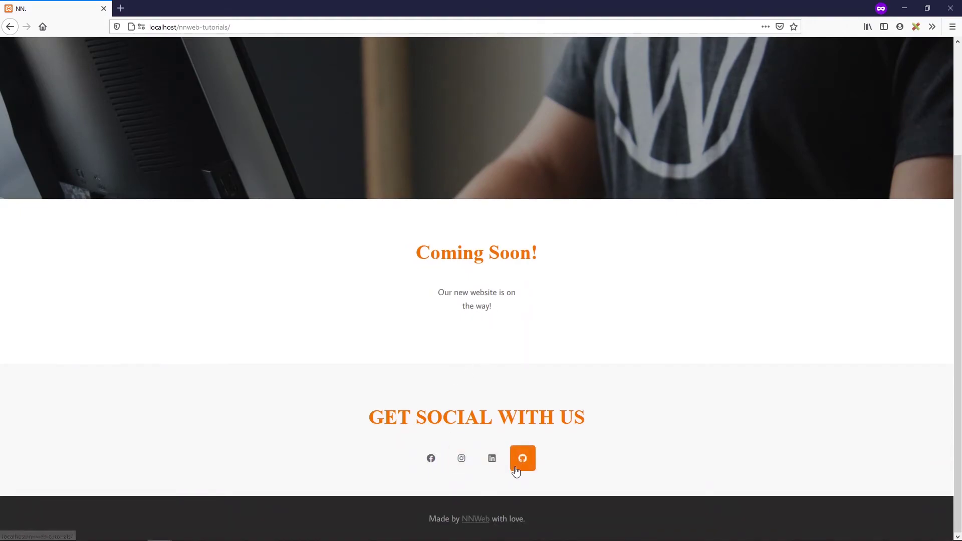
scroll(371, 400, up, 3)
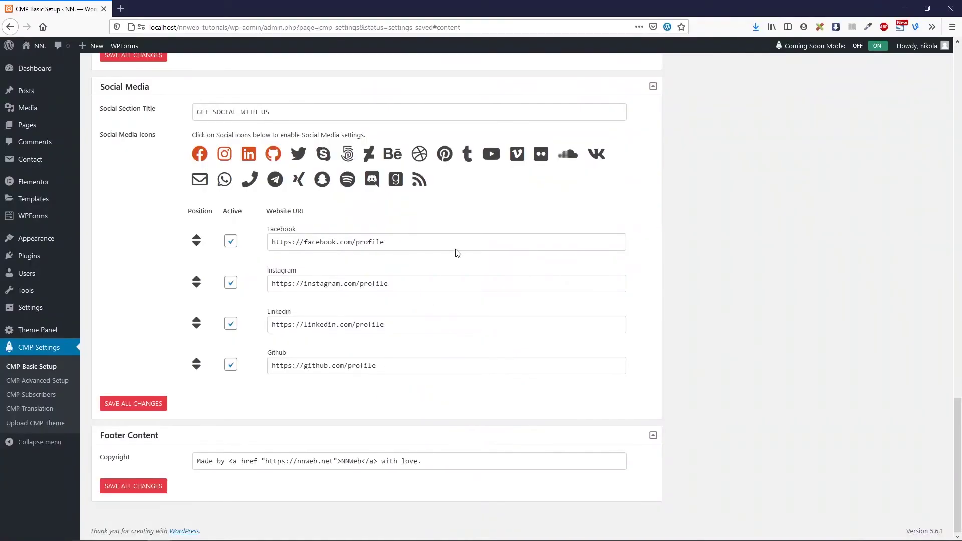
Back in the CMP settings, look over the content options and browse the available and downloadable themes in the general settings.
scroll(466, 231, up, 15)
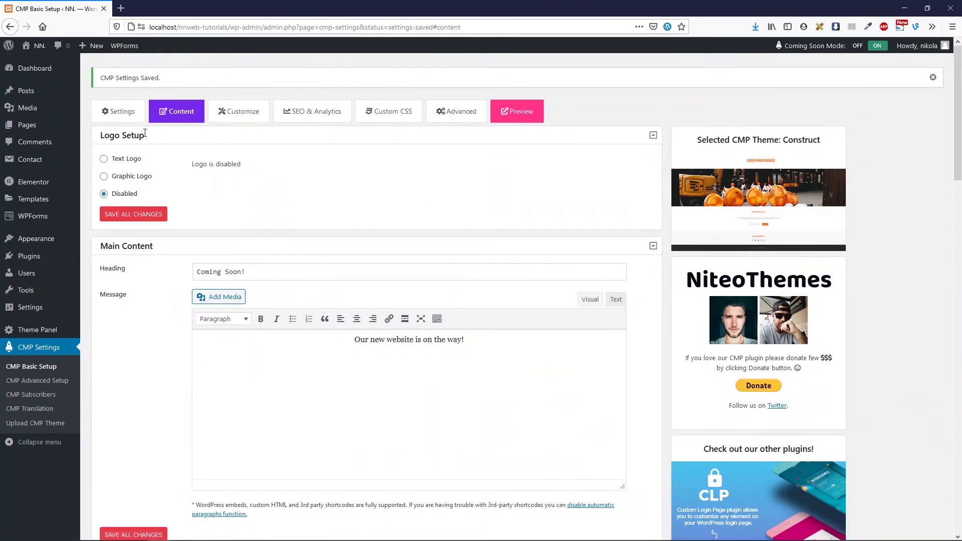
scroll(280, 194, down, 10)
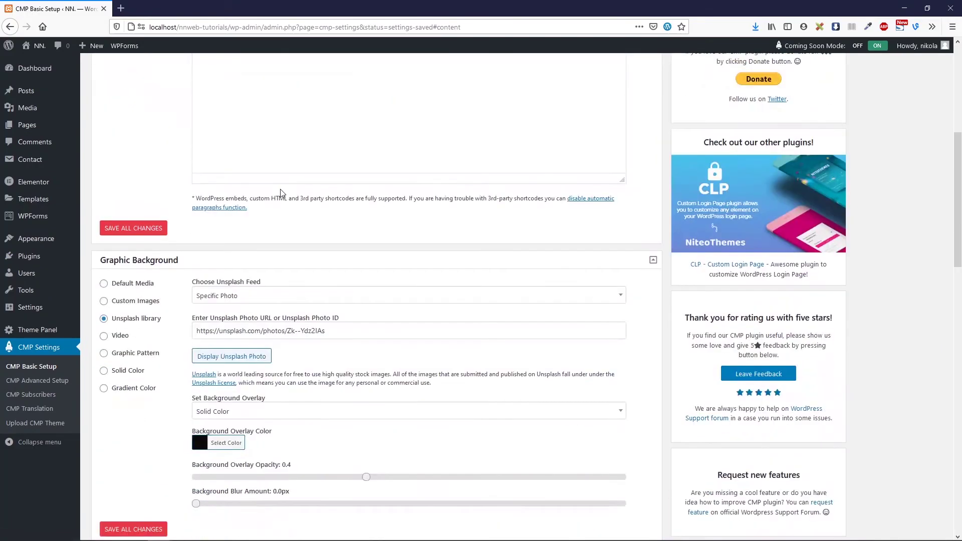
scroll(276, 193, up, 10)
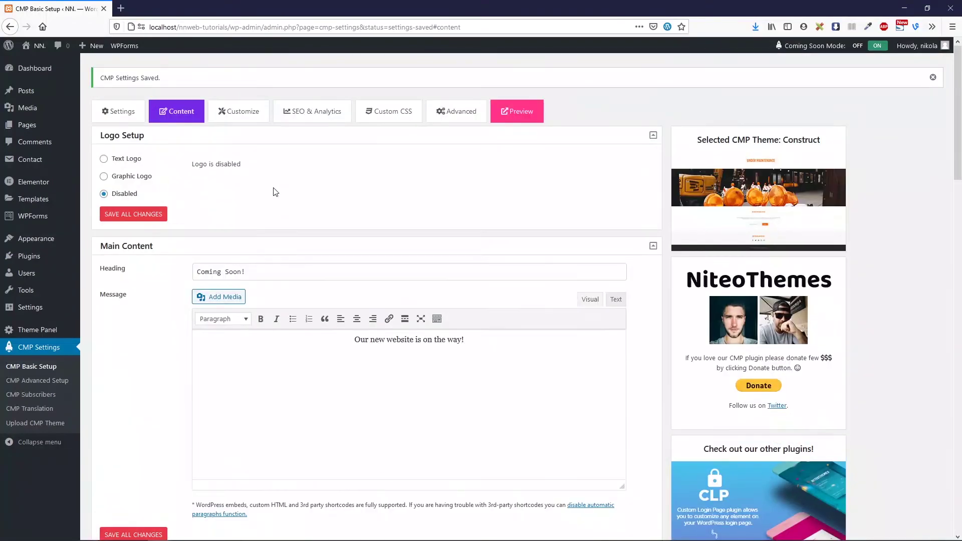
click(134, 117)
scroll(313, 241, down, 12)
scroll(319, 257, up, 2)
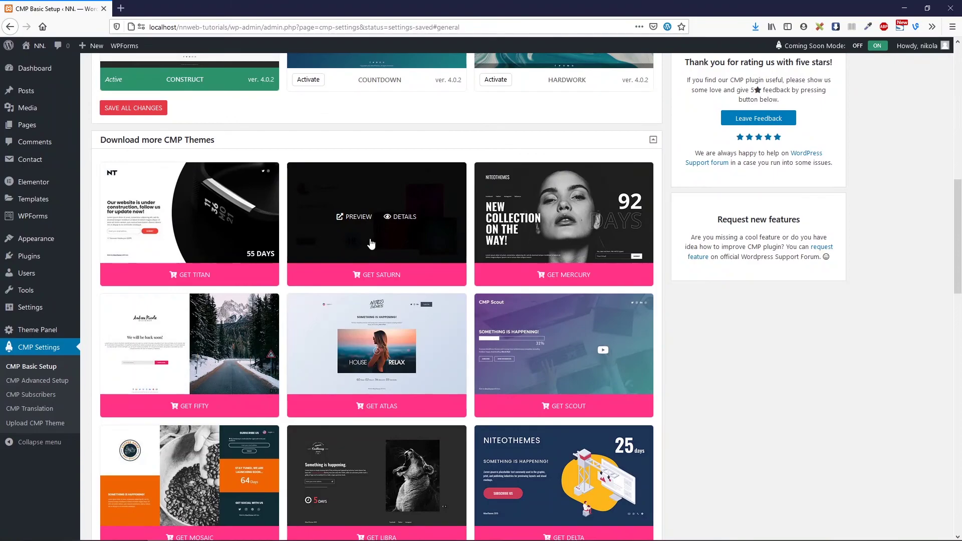
scroll(447, 155, up, 7)
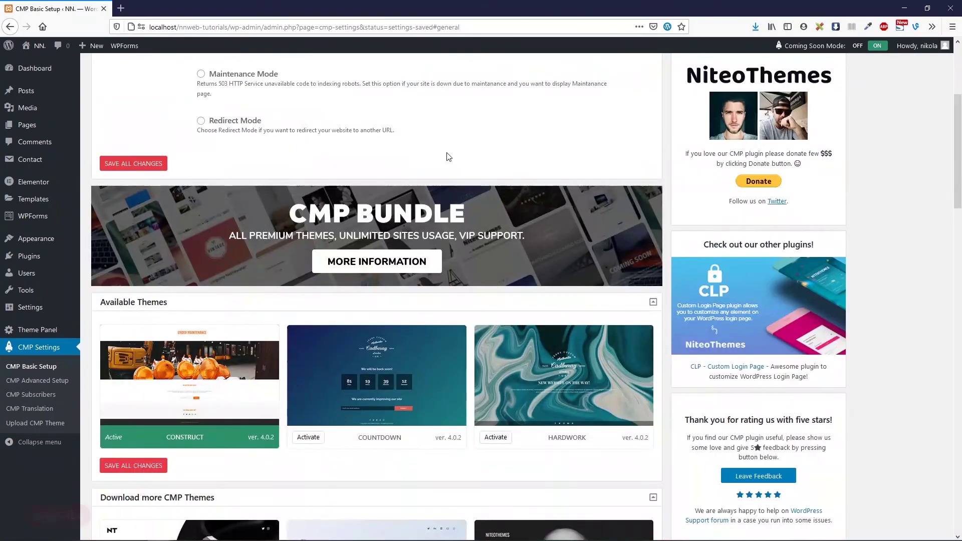